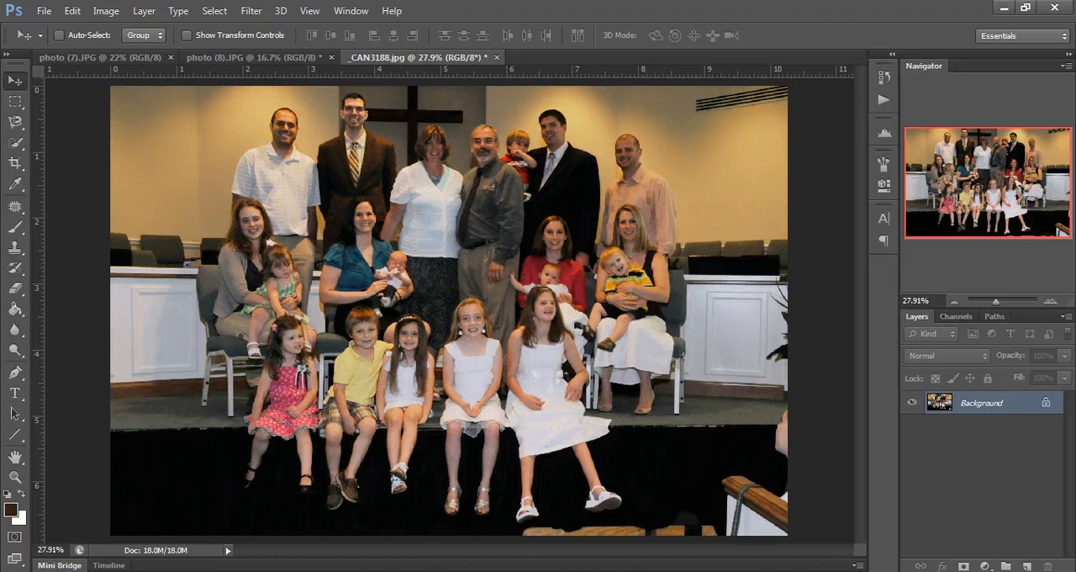
pyautogui.click(18, 210)
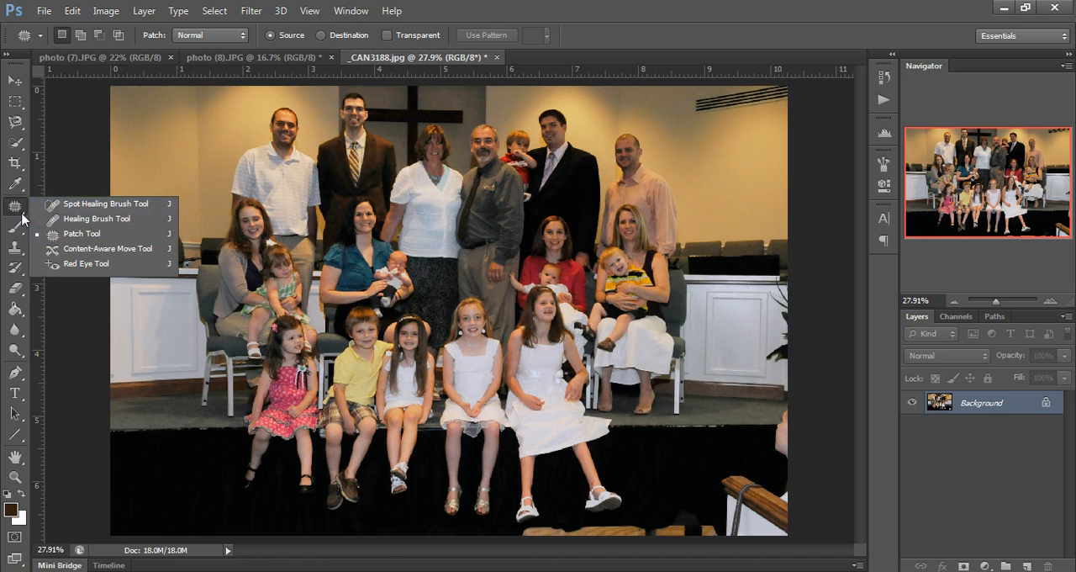
pyautogui.click(15, 247)
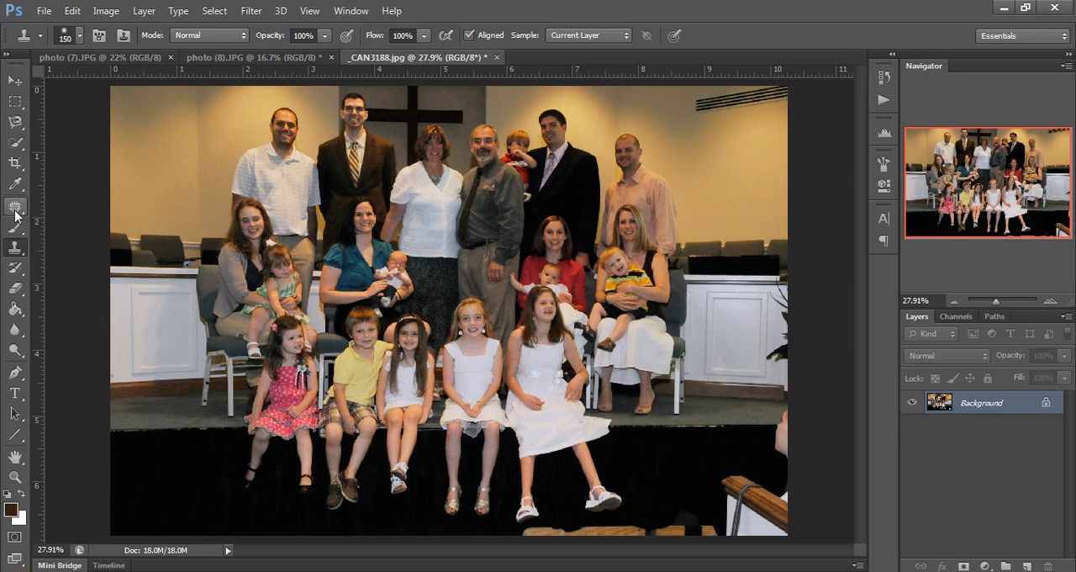
pyautogui.click(15, 211)
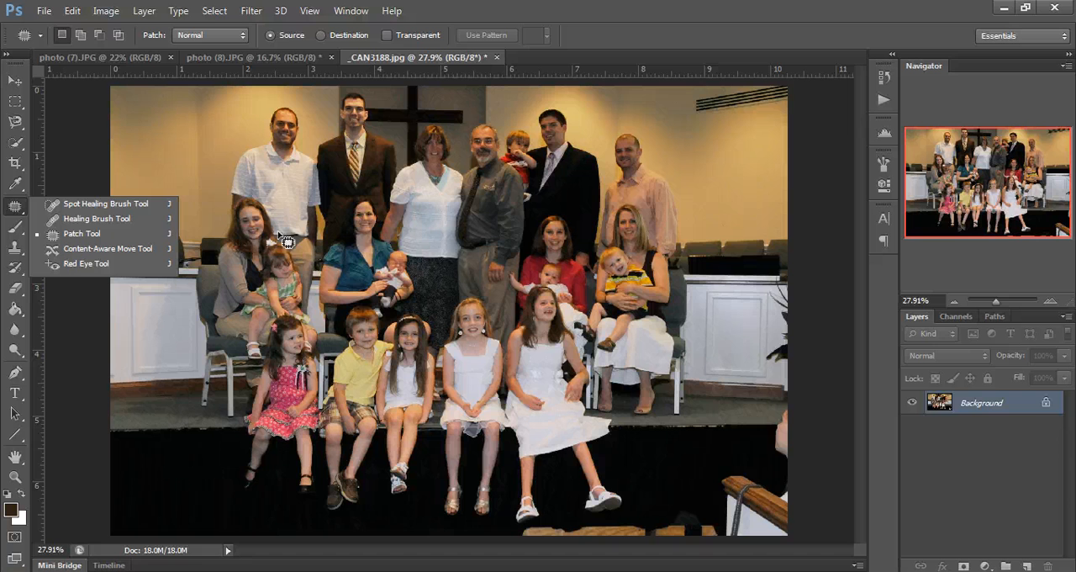
pyautogui.click(16, 215)
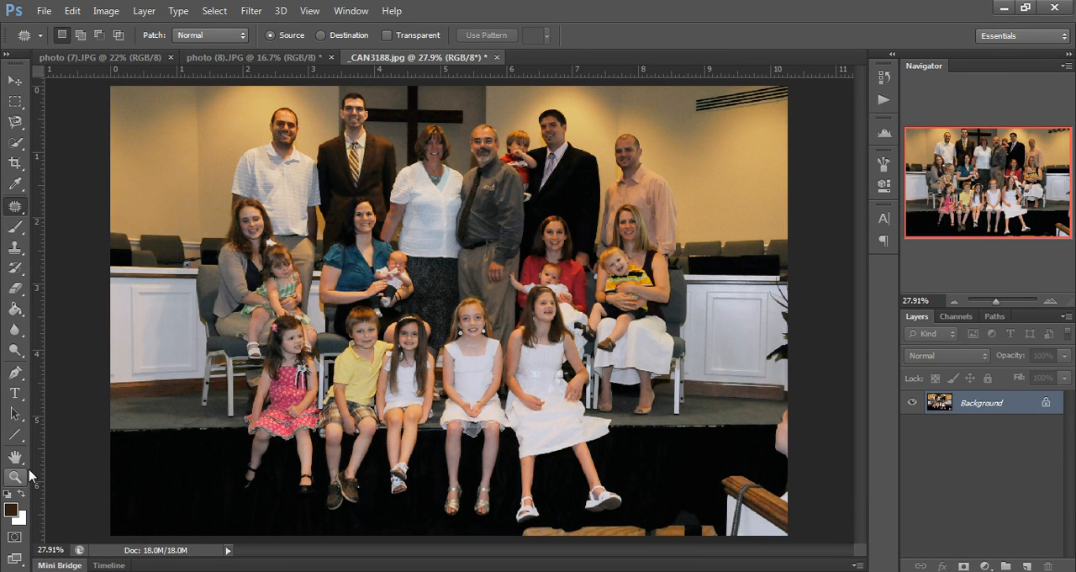
pyautogui.press('s')
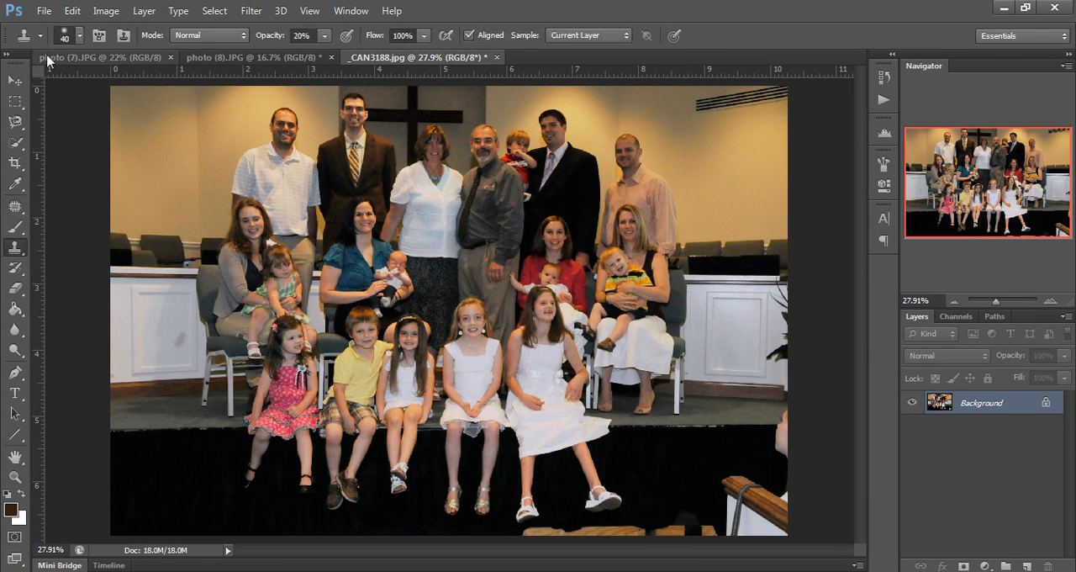
# Duplicate the Background layer and use the Patch Tool to replace the vent in the photo's upper-right corner with plain wall.
pyautogui.click(20, 212)
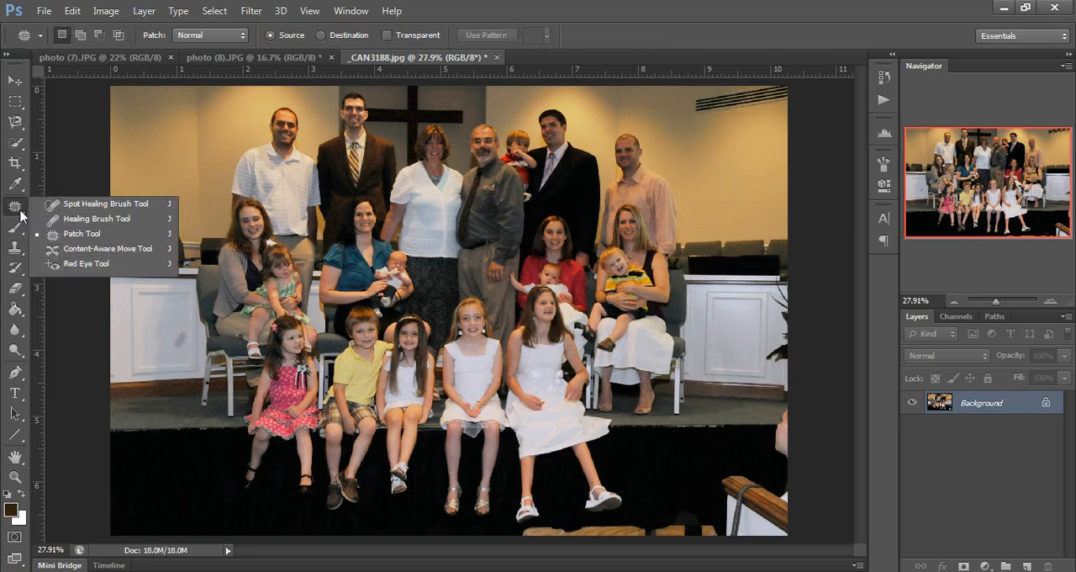
pyautogui.click(74, 235)
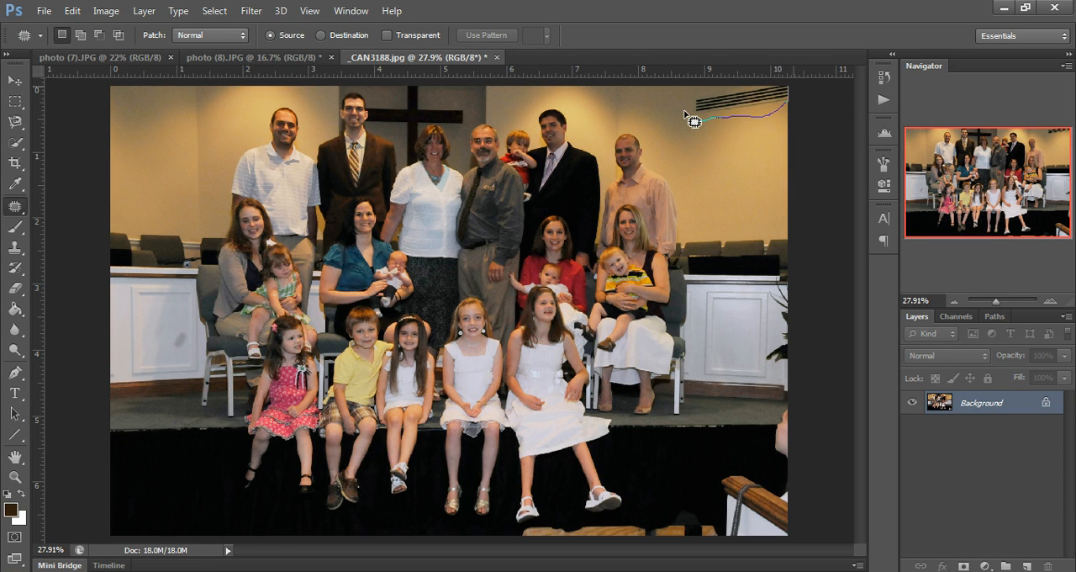
pyautogui.moveTo(693, 120)
pyautogui.mouseDown()
pyautogui.moveTo(717, 94)
pyautogui.moveTo(693, 113)
pyautogui.moveTo(694, 126)
pyautogui.moveTo(686, 116)
pyautogui.mouseUp()
pyautogui.moveTo(1011, 405); pyautogui.dragTo(1027, 567)
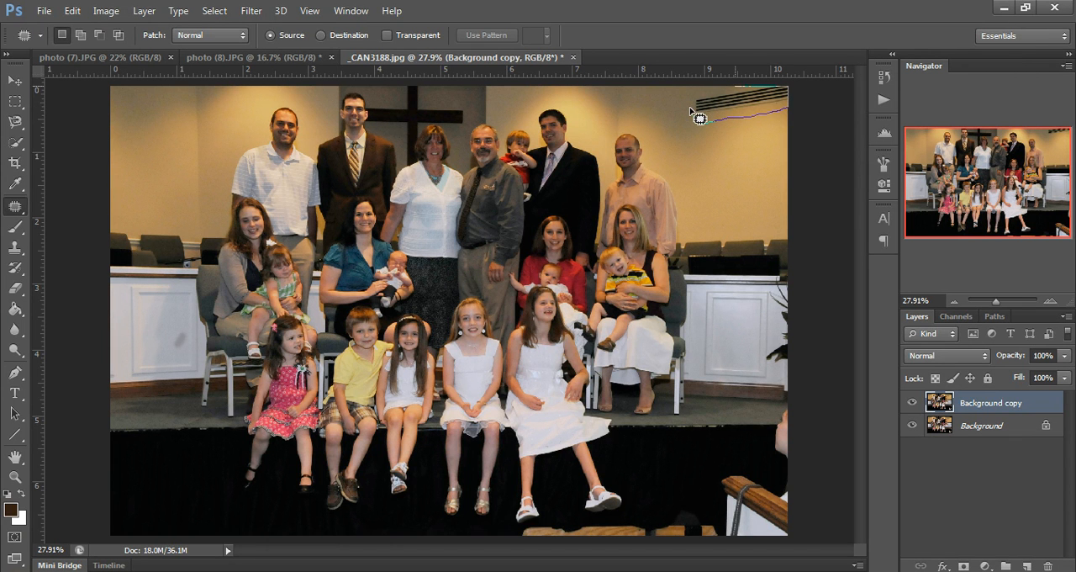
pyautogui.moveTo(697, 118)
pyautogui.mouseDown()
pyautogui.moveTo(714, 110)
pyautogui.moveTo(698, 151)
pyautogui.moveTo(717, 148)
pyautogui.mouseUp()
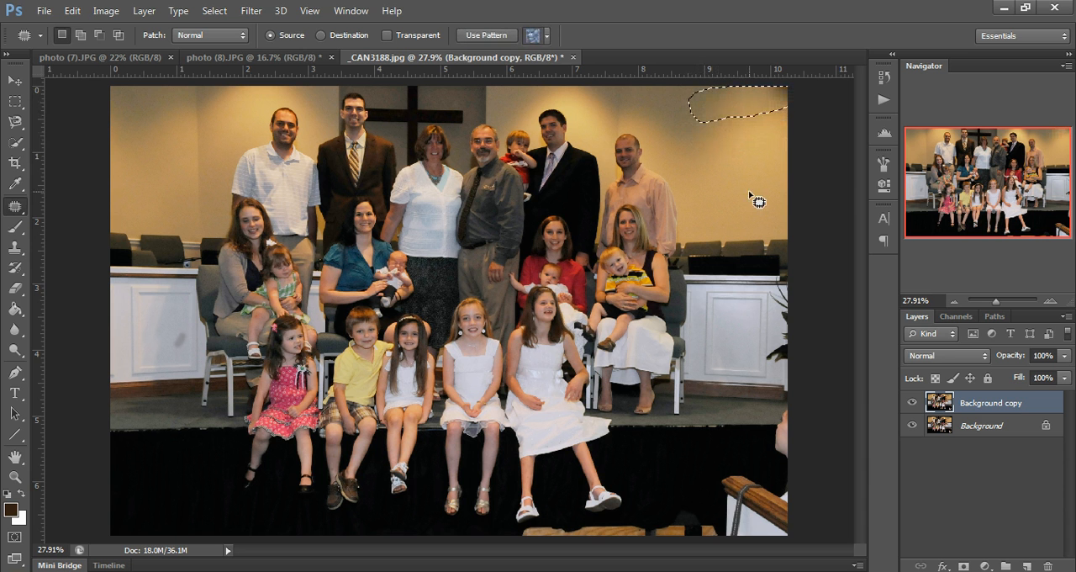
pyautogui.click(749, 192)
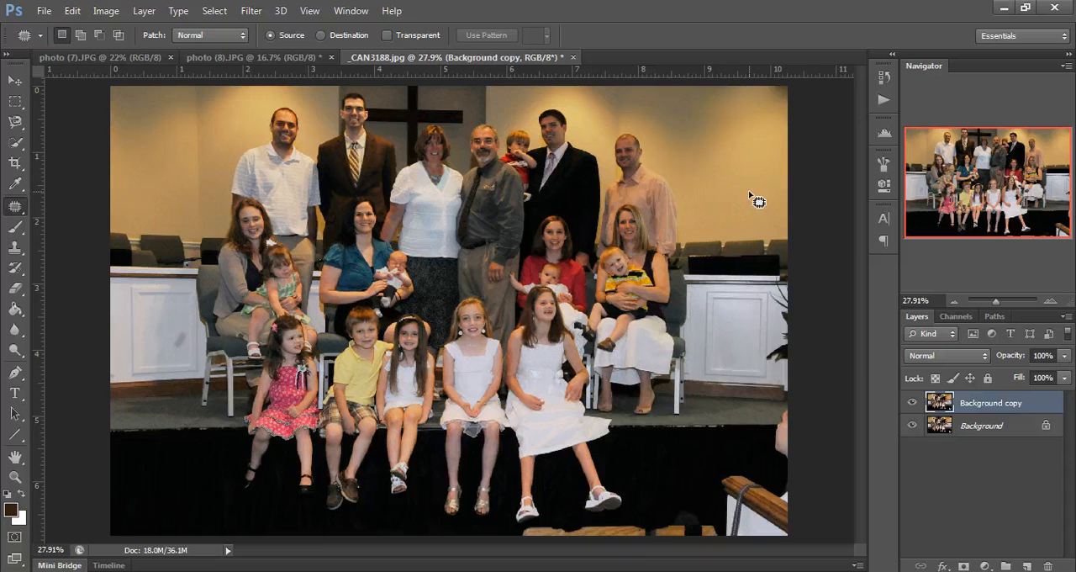
# Set up the Clone Stamp with a 125 px brush and 100% opacity for retouching the photo's bottom edge.
pyautogui.hotkey('ctrl', '+')
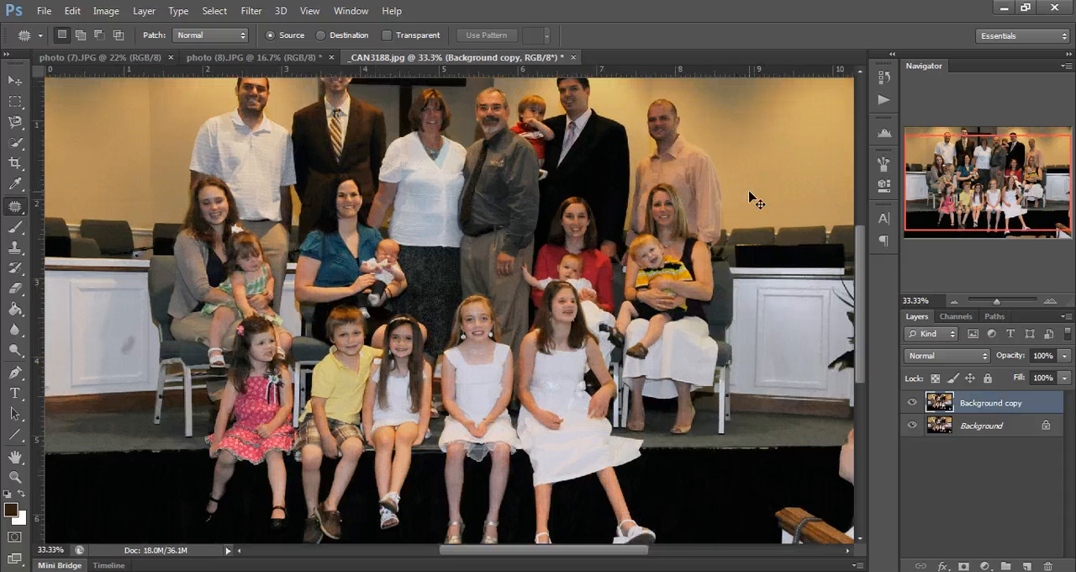
pyautogui.rightClick(17, 211)
pyautogui.click(84, 204)
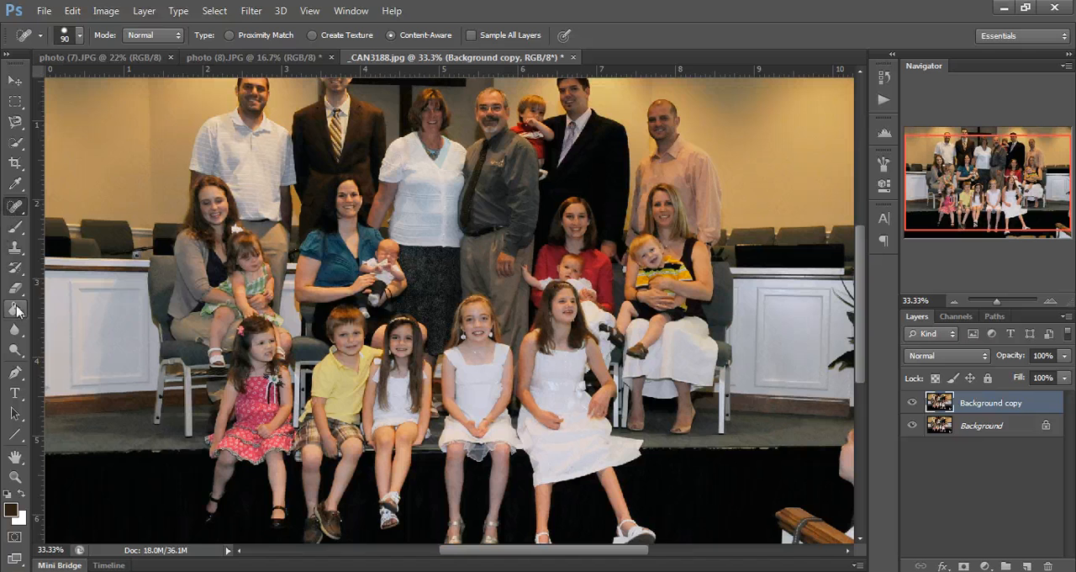
pyautogui.click(15, 248)
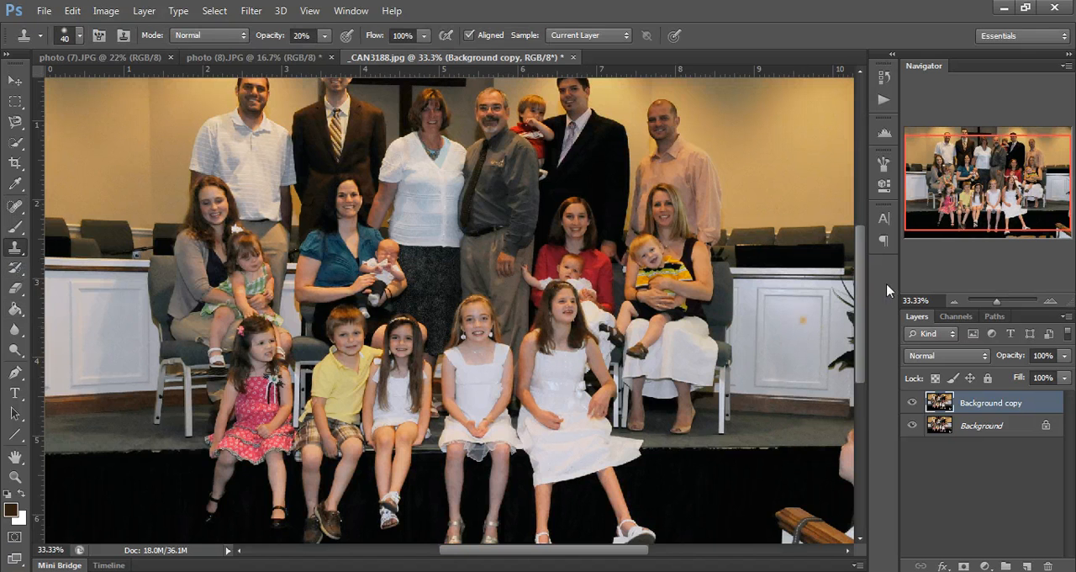
pyautogui.moveTo(859, 296); pyautogui.dragTo(858, 369)
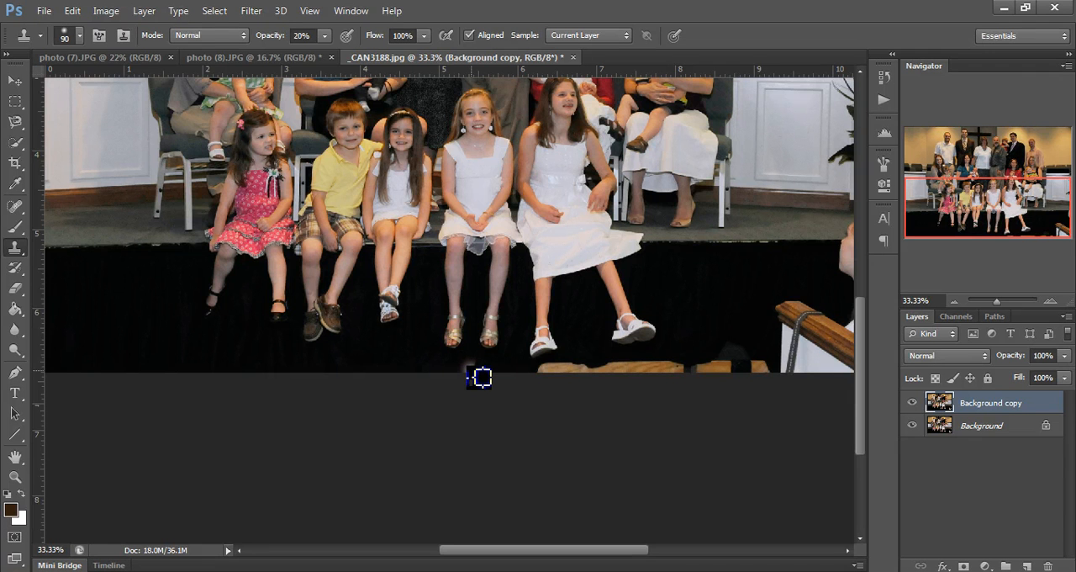
pyautogui.press(']')
pyautogui.press(']')
pyautogui.keyDown('alt'); pyautogui.click(691, 306); pyautogui.keyUp('alt')
pyautogui.moveTo(696, 348)
pyautogui.mouseDown()
pyautogui.moveTo(694, 370)
pyautogui.moveTo(704, 369)
pyautogui.mouseUp()
pyautogui.click(322, 36)
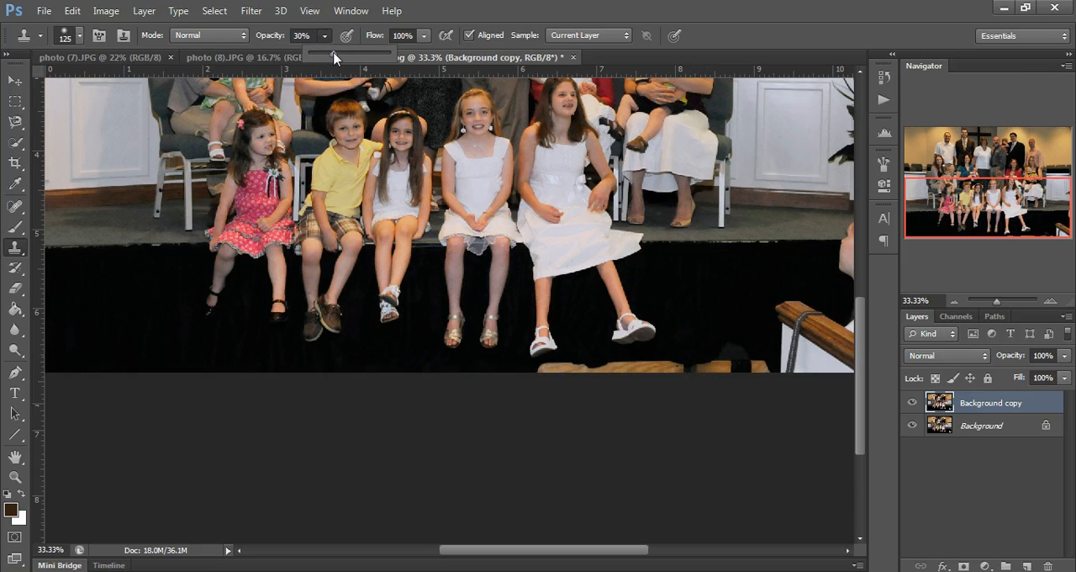
# Clone black stage front over the wooden pieces along the photo's bottom edge, below the seated girl's shoes.
pyautogui.keyDown('alt'); pyautogui.click(695, 306); pyautogui.keyUp('alt')
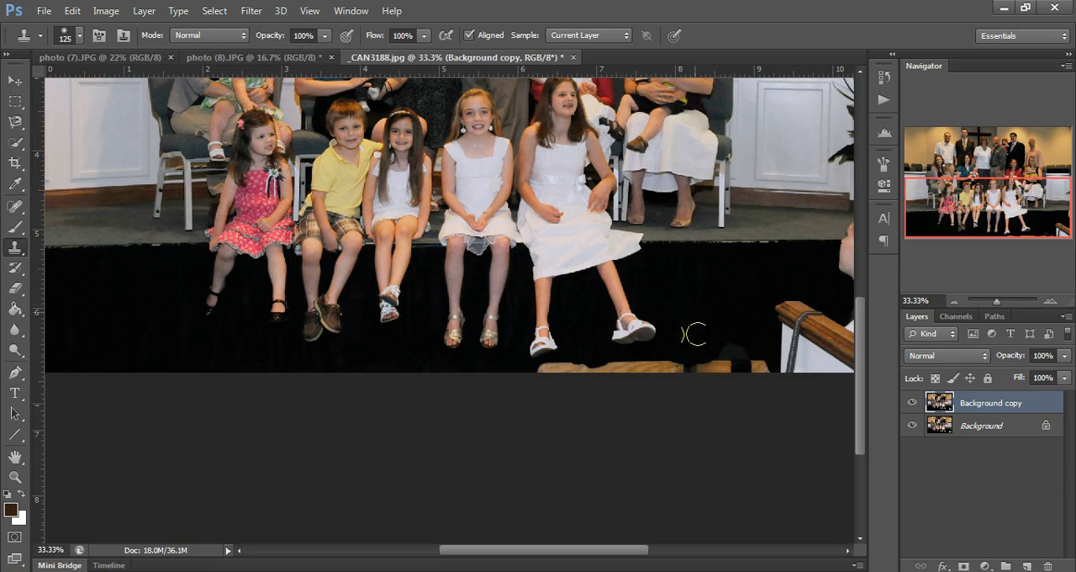
pyautogui.click(688, 356)
pyautogui.moveTo(689, 356)
pyautogui.mouseDown()
pyautogui.moveTo(695, 394)
pyautogui.moveTo(719, 341)
pyautogui.moveTo(718, 382)
pyautogui.mouseUp()
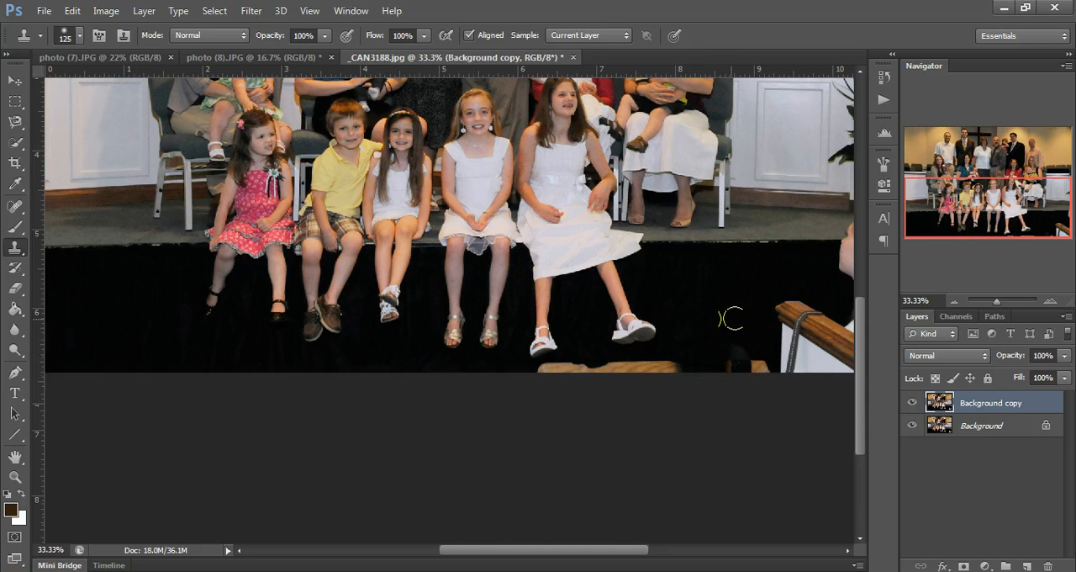
pyautogui.moveTo(730, 320)
pyautogui.mouseDown()
pyautogui.moveTo(737, 364)
pyautogui.moveTo(747, 323)
pyautogui.moveTo(760, 377)
pyautogui.moveTo(759, 347)
pyautogui.moveTo(723, 363)
pyautogui.moveTo(712, 312)
pyautogui.moveTo(706, 354)
pyautogui.moveTo(711, 332)
pyautogui.moveTo(666, 355)
pyautogui.moveTo(677, 377)
pyautogui.moveTo(684, 363)
pyautogui.moveTo(643, 376)
pyautogui.moveTo(664, 359)
pyautogui.moveTo(613, 372)
pyautogui.moveTo(724, 325)
pyautogui.moveTo(579, 367)
pyautogui.moveTo(587, 376)
pyautogui.moveTo(548, 371)
pyautogui.mouseUp()
pyautogui.keyDown('alt'); pyautogui.click(711, 332); pyautogui.keyUp('alt')
pyautogui.keyDown('alt'); pyautogui.click(720, 321); pyautogui.keyUp('alt')
pyautogui.keyDown('alt'); pyautogui.click(719, 325); pyautogui.keyUp('alt')
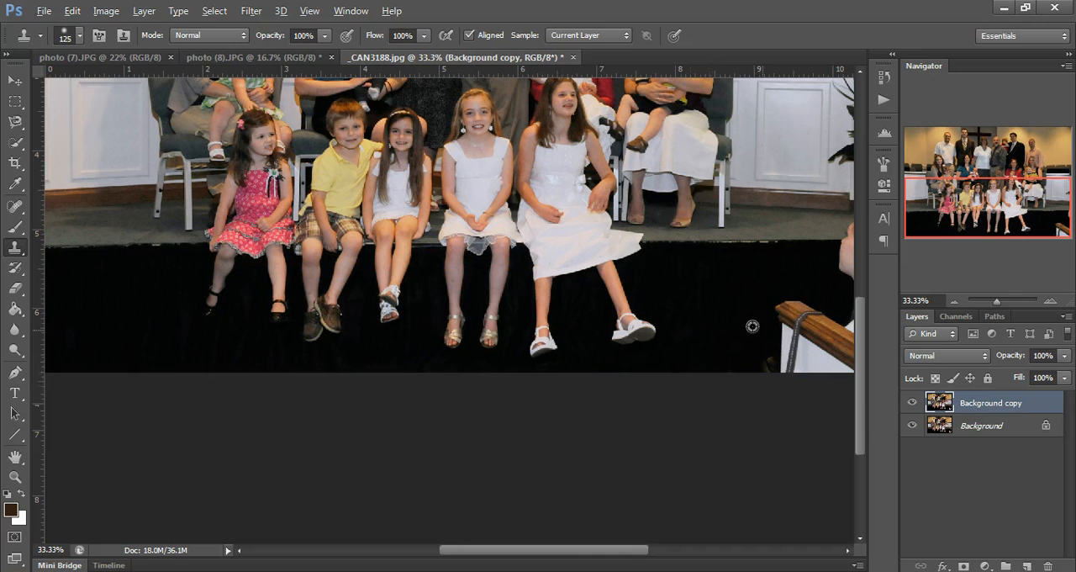
# Clone black stage front over the wooden railing and the partly visible person at the photo's right edge.
pyautogui.keyDown('alt'); pyautogui.click(733, 296); pyautogui.keyUp('alt')
pyautogui.moveTo(778, 299)
pyautogui.mouseDown()
pyautogui.moveTo(779, 357)
pyautogui.moveTo(784, 302)
pyautogui.moveTo(788, 328)
pyautogui.moveTo(799, 300)
pyautogui.moveTo(802, 350)
pyautogui.moveTo(826, 332)
pyautogui.mouseUp()
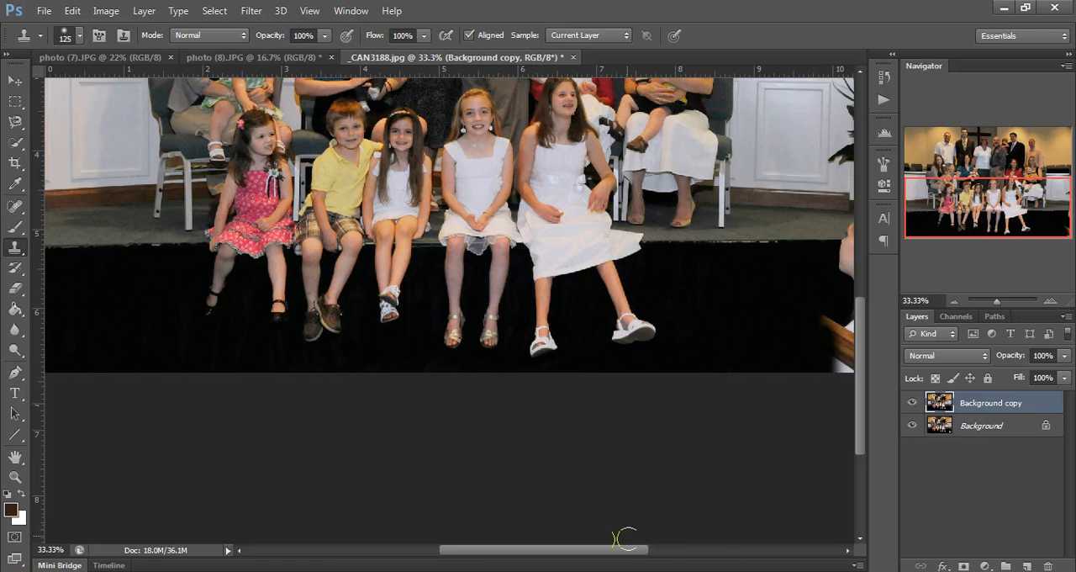
pyautogui.moveTo(622, 552); pyautogui.dragTo(649, 552)
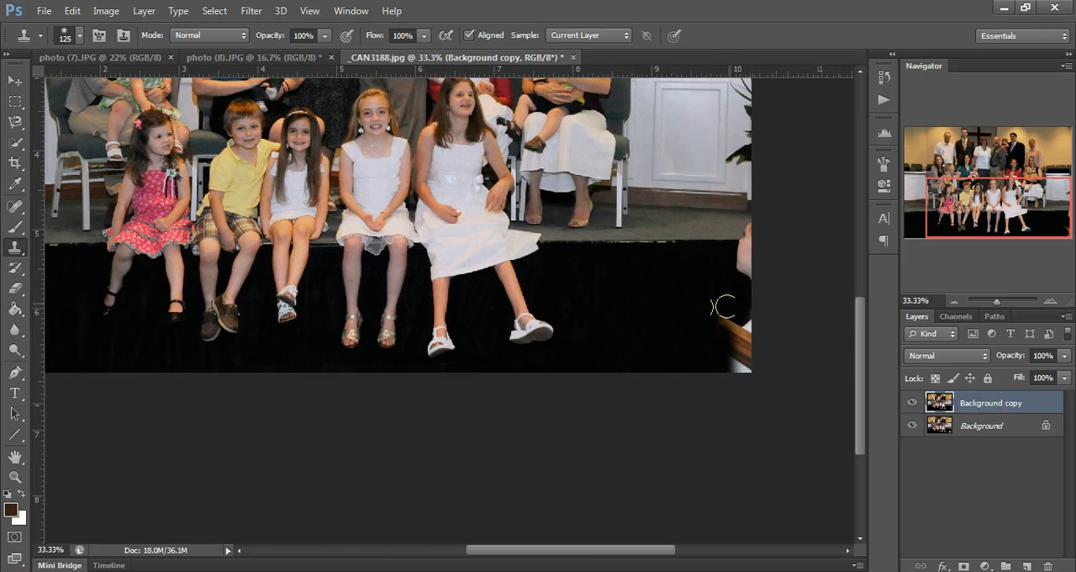
pyautogui.moveTo(721, 307)
pyautogui.mouseDown()
pyautogui.moveTo(742, 380)
pyautogui.moveTo(748, 290)
pyautogui.moveTo(757, 291)
pyautogui.moveTo(749, 379)
pyautogui.mouseUp()
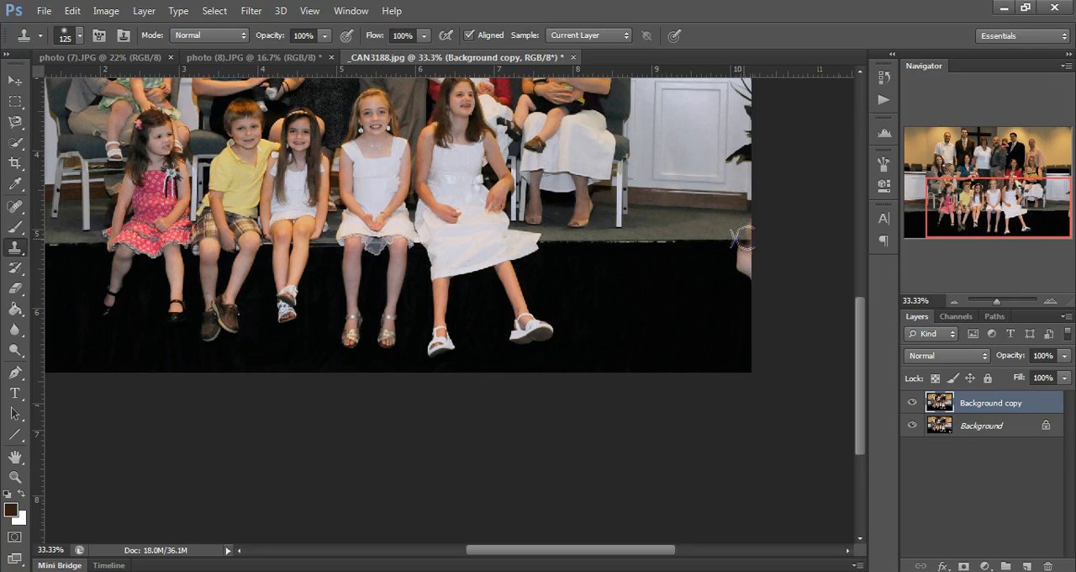
pyautogui.moveTo(744, 239); pyautogui.dragTo(734, 306)
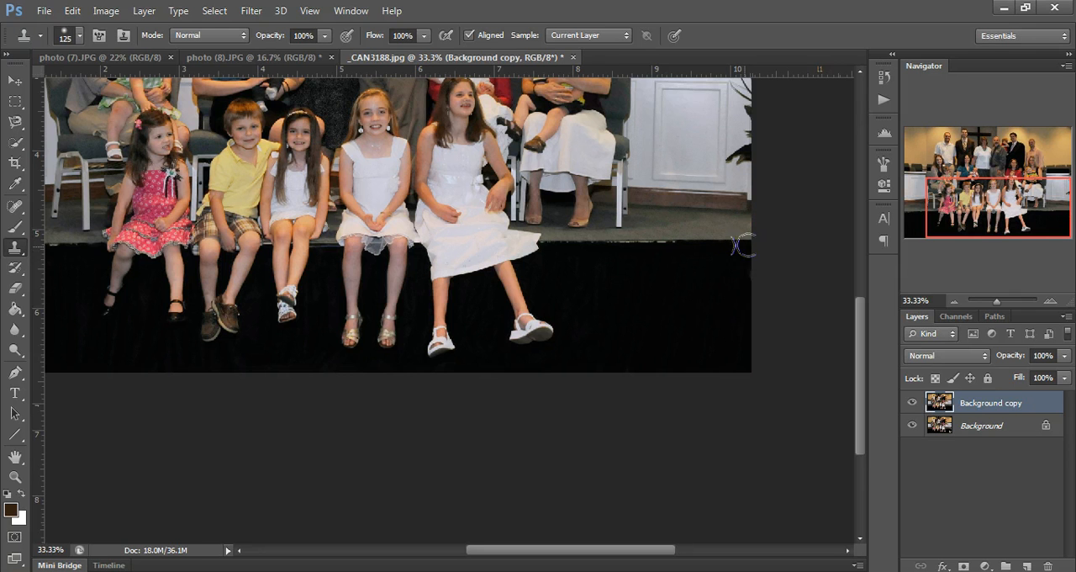
# Clone white panel texture over the dark plant leaves at the photo's right edge.
pyautogui.moveTo(861, 429); pyautogui.dragTo(865, 359)
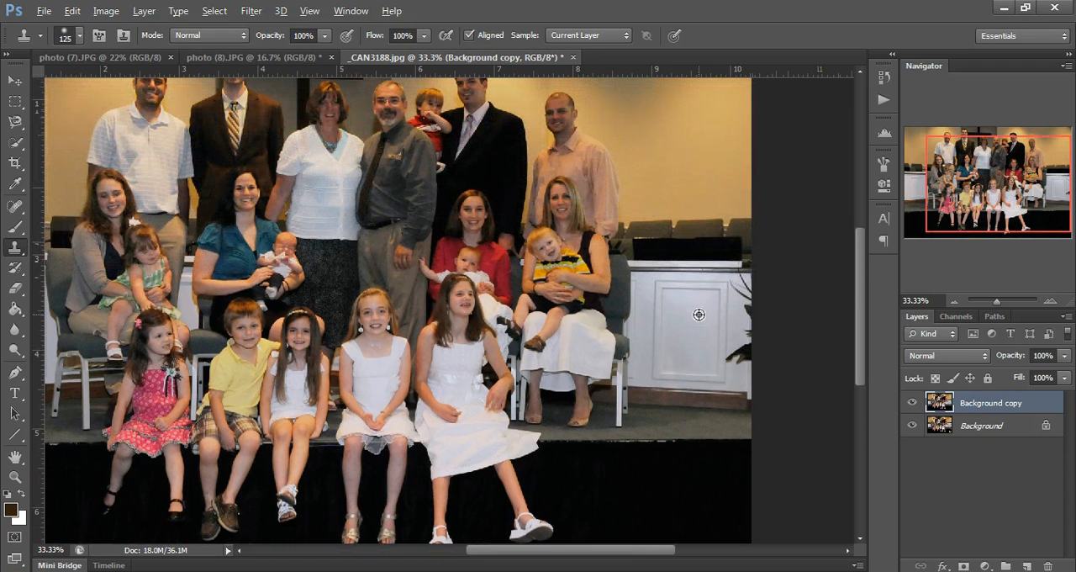
pyautogui.keyDown('alt'); pyautogui.click(697, 309); pyautogui.keyUp('alt')
pyautogui.moveTo(743, 306); pyautogui.dragTo(745, 348)
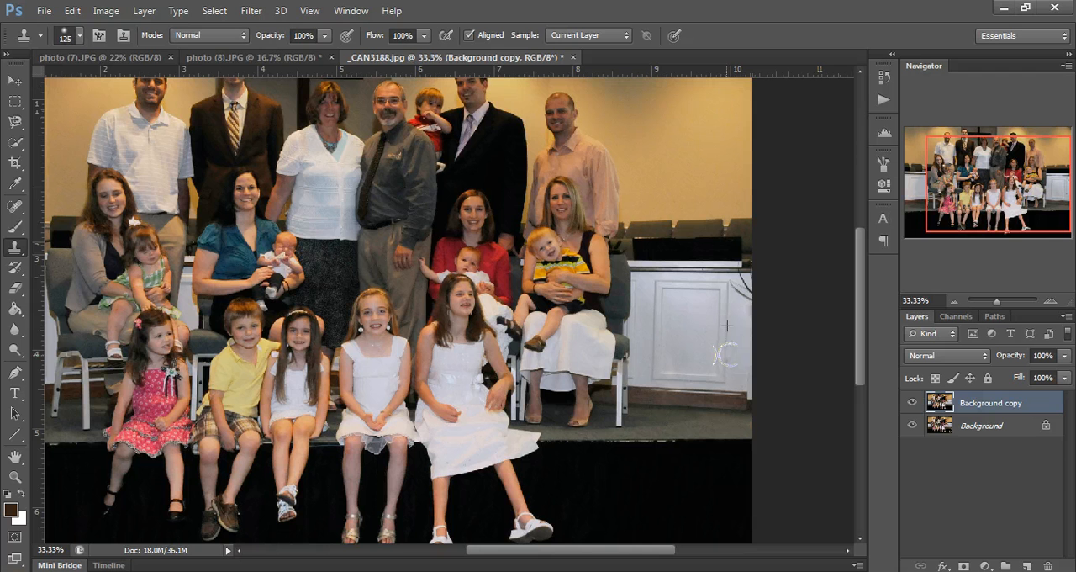
pyautogui.moveTo(727, 354); pyautogui.dragTo(727, 364)
pyautogui.keyDown('alt'); pyautogui.click(745, 336); pyautogui.keyUp('alt')
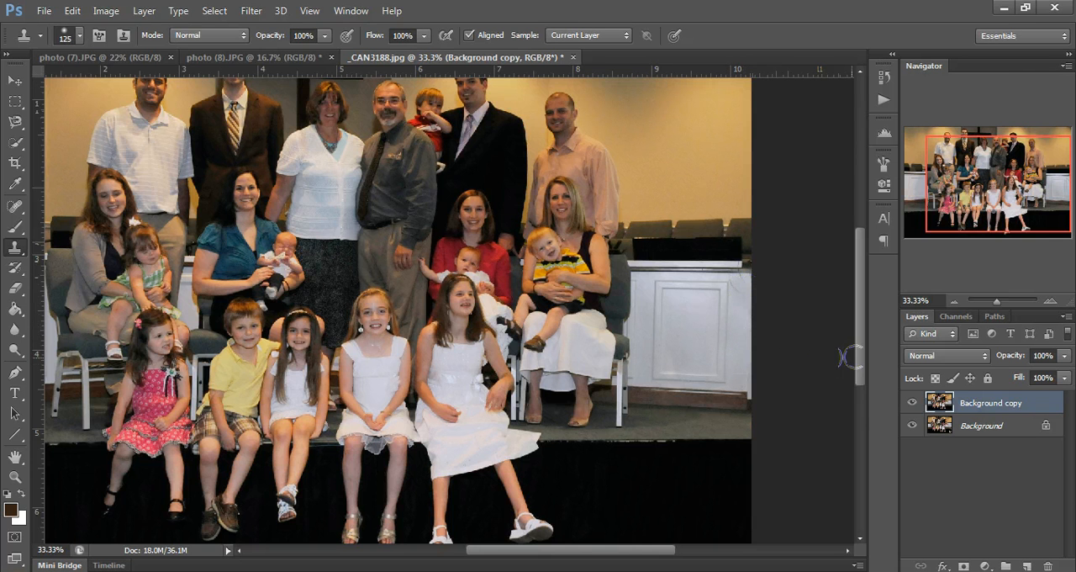
# Compare the whole photo before and after retouching by toggling the Background copy layer's visibility, leaving the layer visible.
pyautogui.hotkey('ctrl', '0')
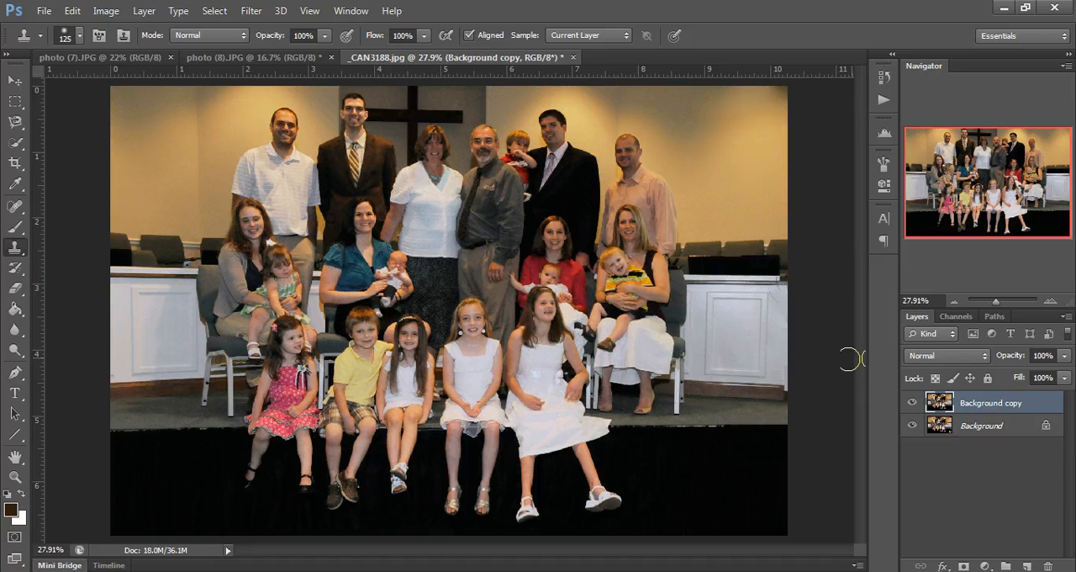
pyautogui.hotkey('ctrl', '-')
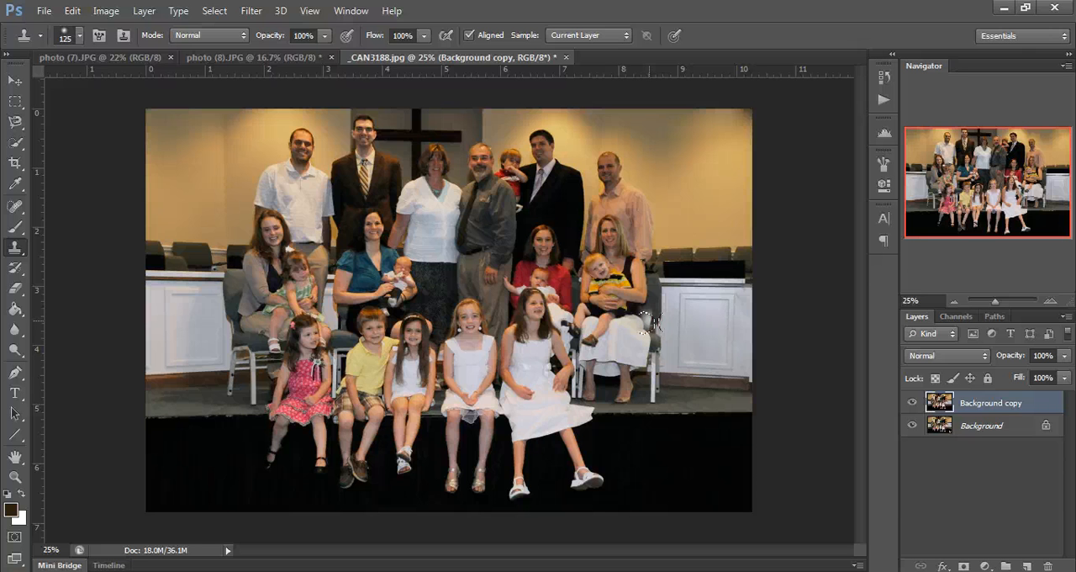
pyautogui.click(17, 80)
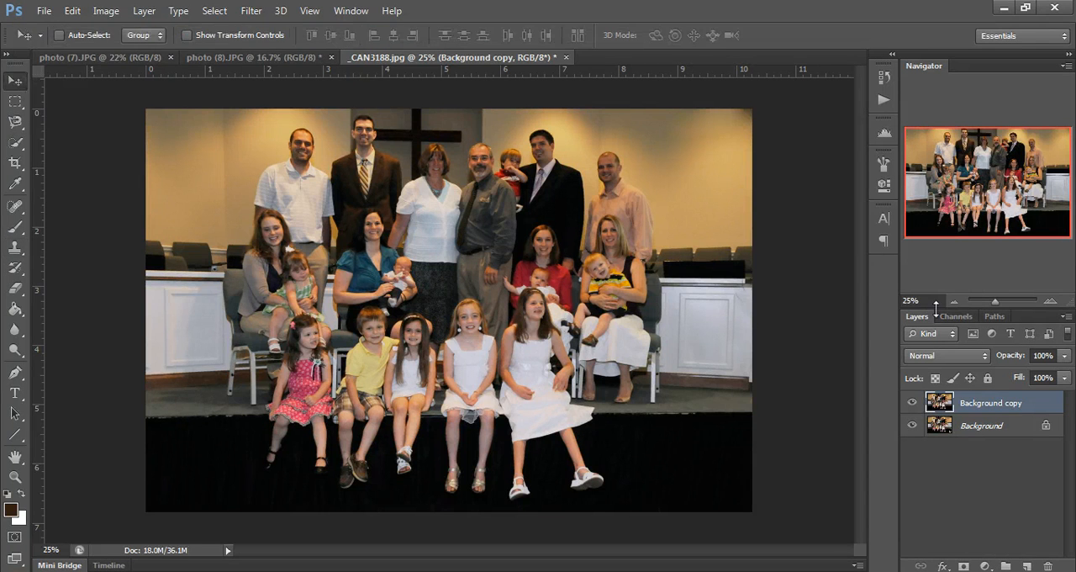
pyautogui.click(913, 403)
pyautogui.click(913, 403)
pyautogui.click(913, 403)
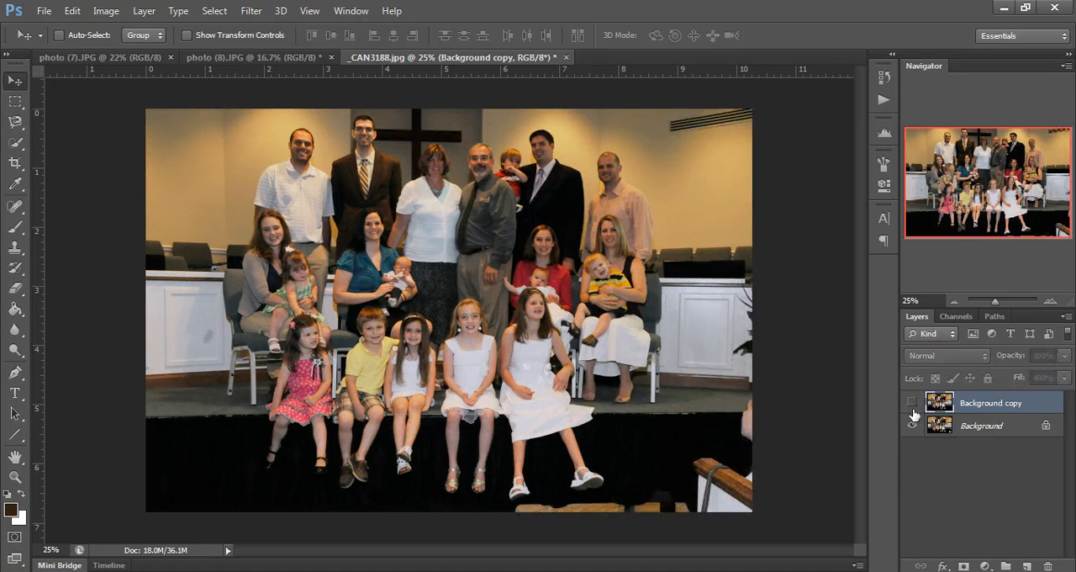
pyautogui.click(913, 409)
pyautogui.click(913, 405)
pyautogui.click(913, 405)
pyautogui.click(913, 405)
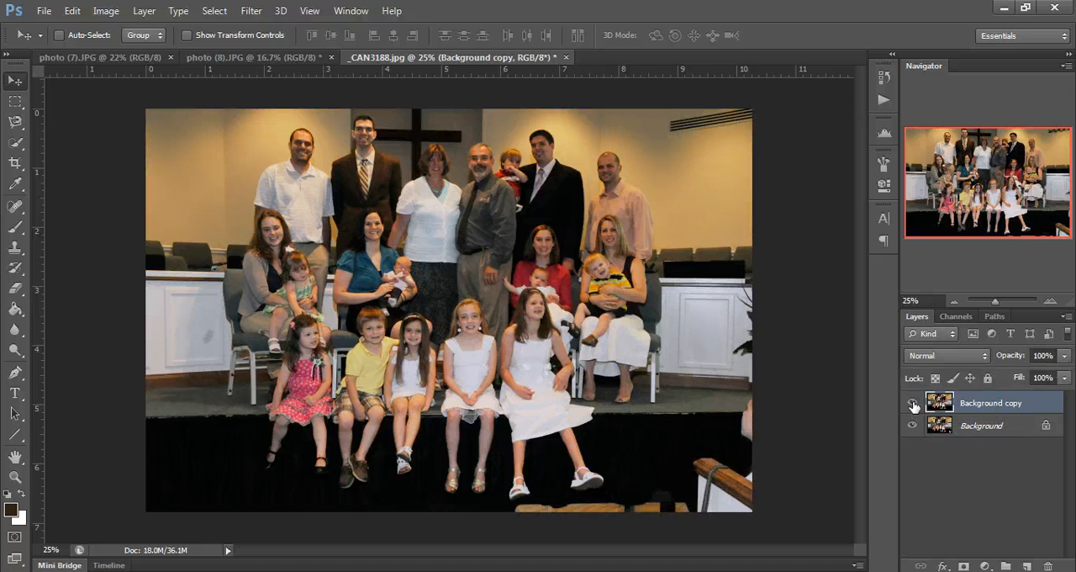
pyautogui.click(913, 405)
pyautogui.click(913, 405)
pyautogui.click(913, 405)
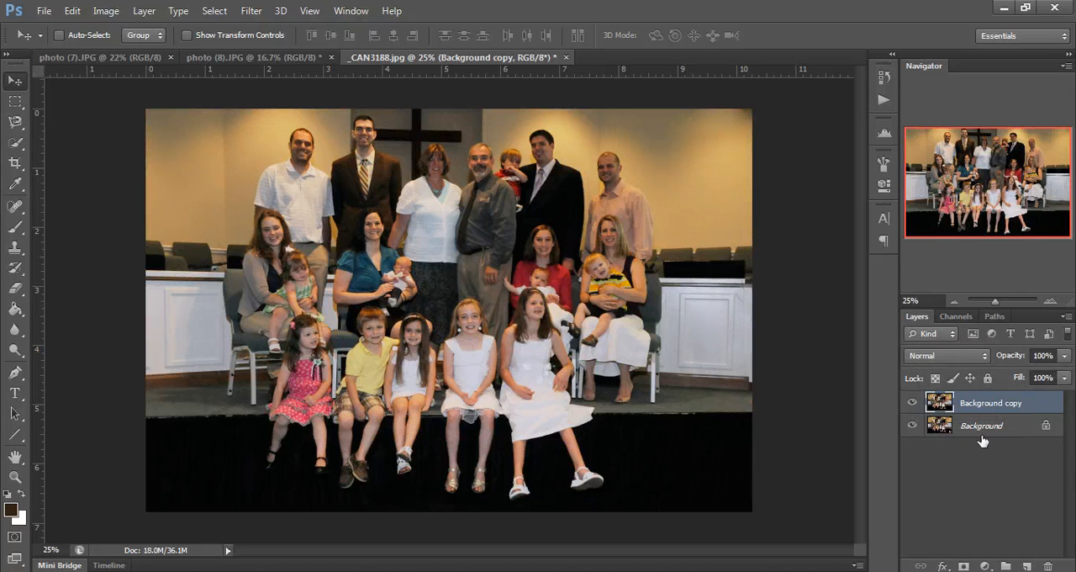
pyautogui.click(912, 405)
pyautogui.click(913, 405)
pyautogui.click(912, 405)
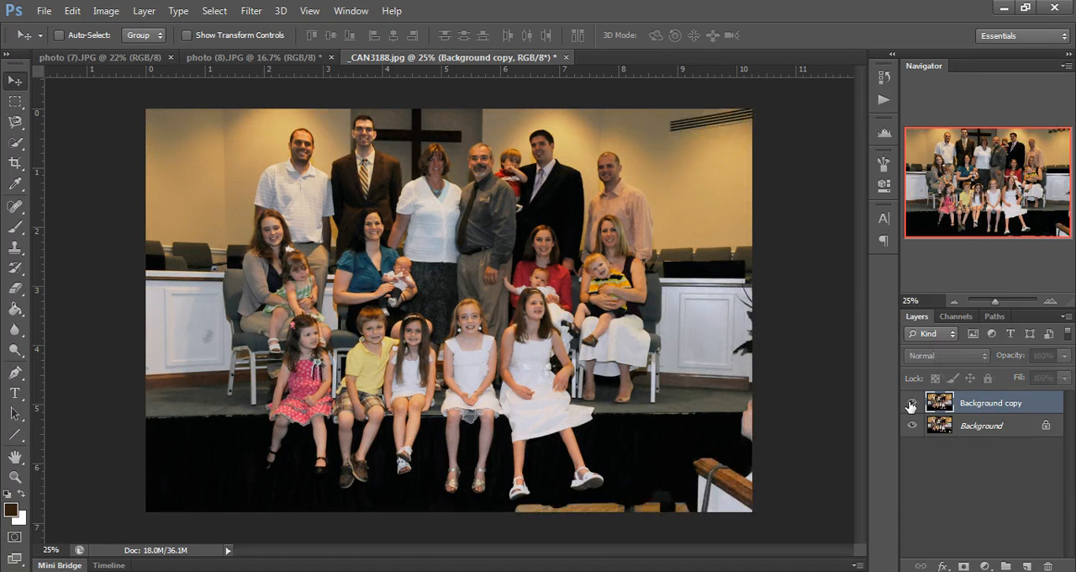
pyautogui.click(913, 405)
pyautogui.click(913, 405)
pyautogui.click(913, 404)
pyautogui.click(912, 404)
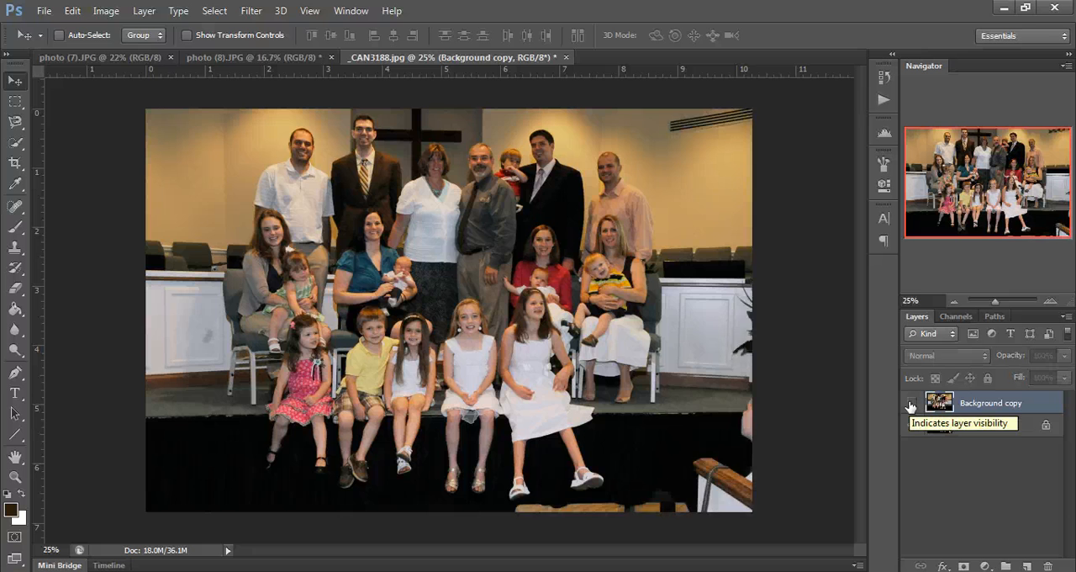
pyautogui.click(910, 407)
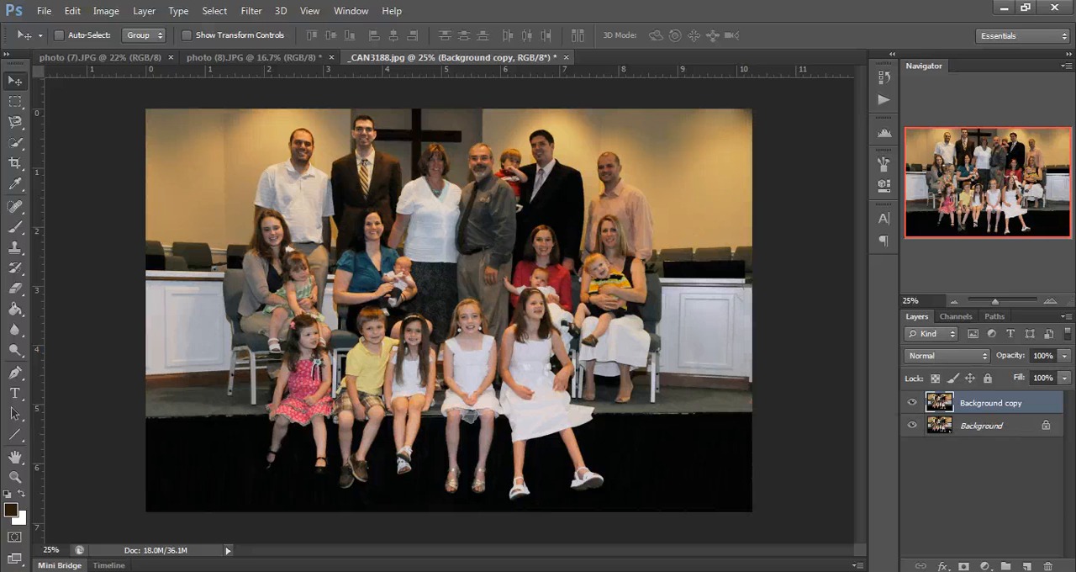